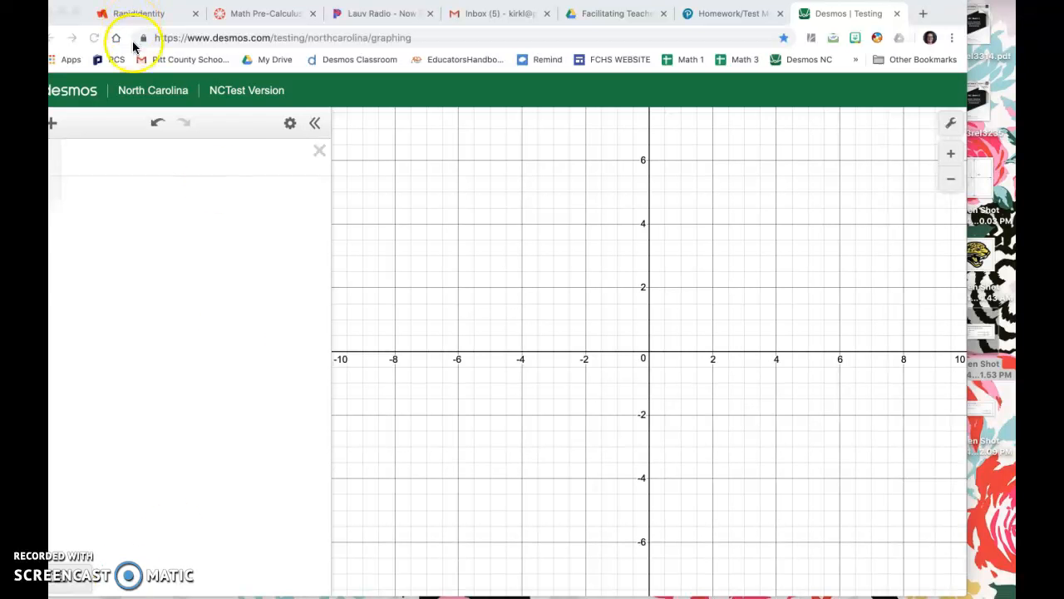
Open the desktop screenshot containing the monthly temperature problem and move its window over the graphing calculator.
left_click(987, 333)
double_click(987, 332)
left_click_drag(179, 20, 557, 73)
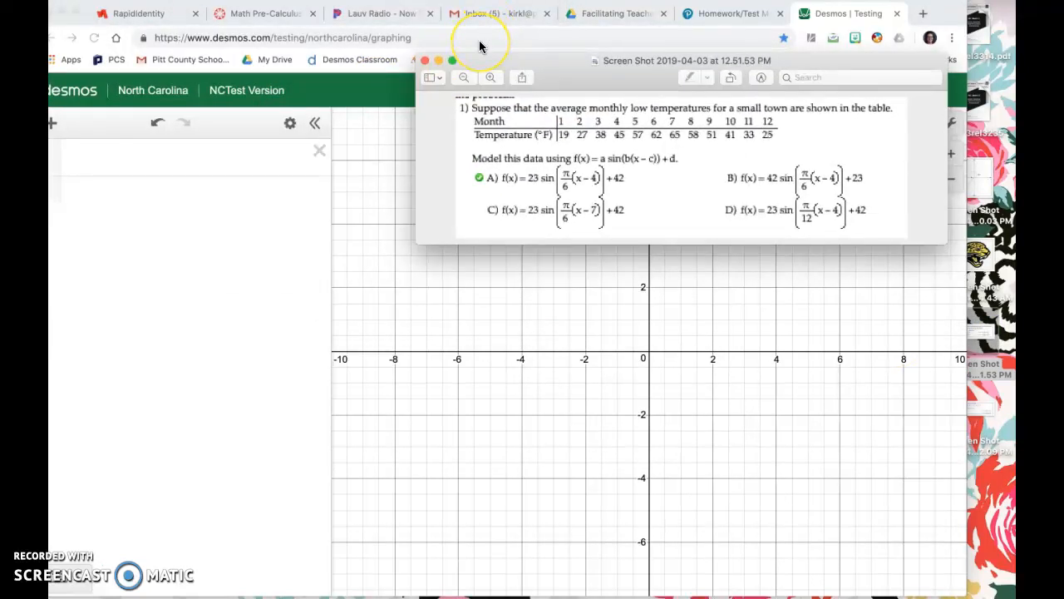
Arrange the problem image and the Desmos calculator side by side in split view, giving the calculator more width.
left_click(453, 61)
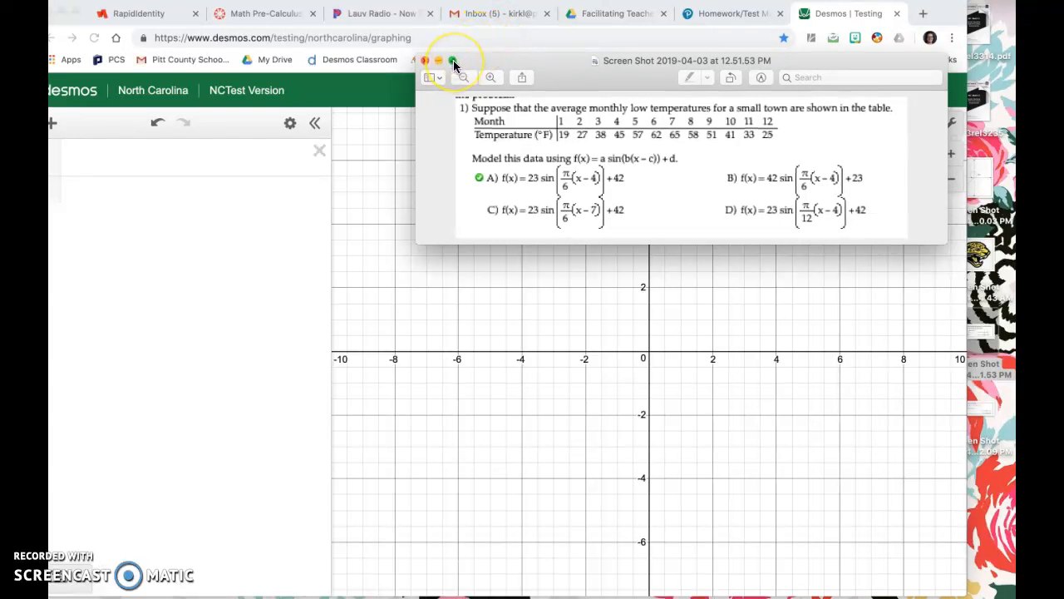
left_click(453, 62)
left_click_drag(454, 60, 230, 97)
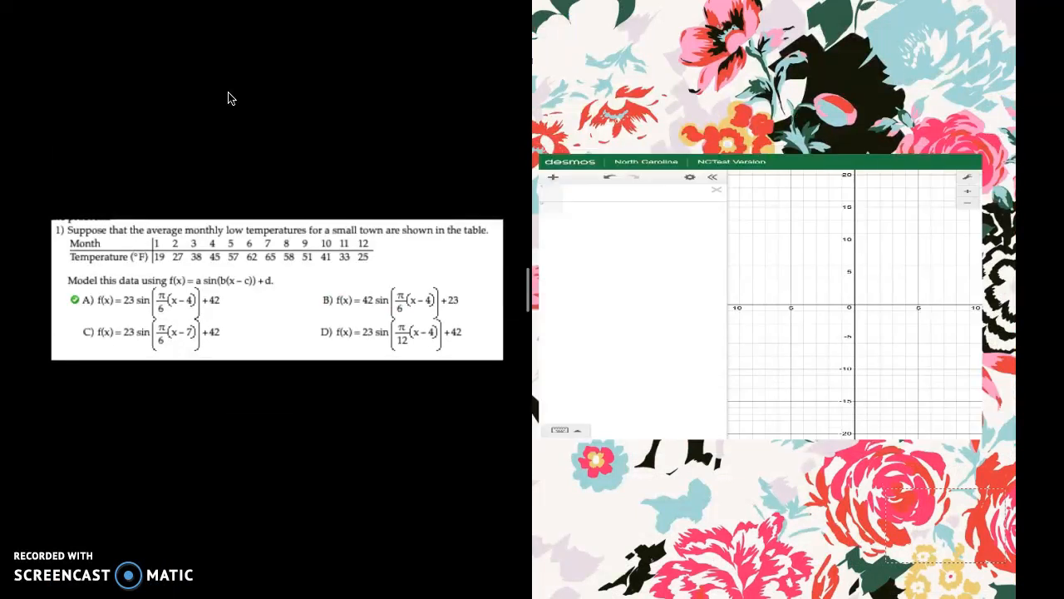
left_click(645, 253)
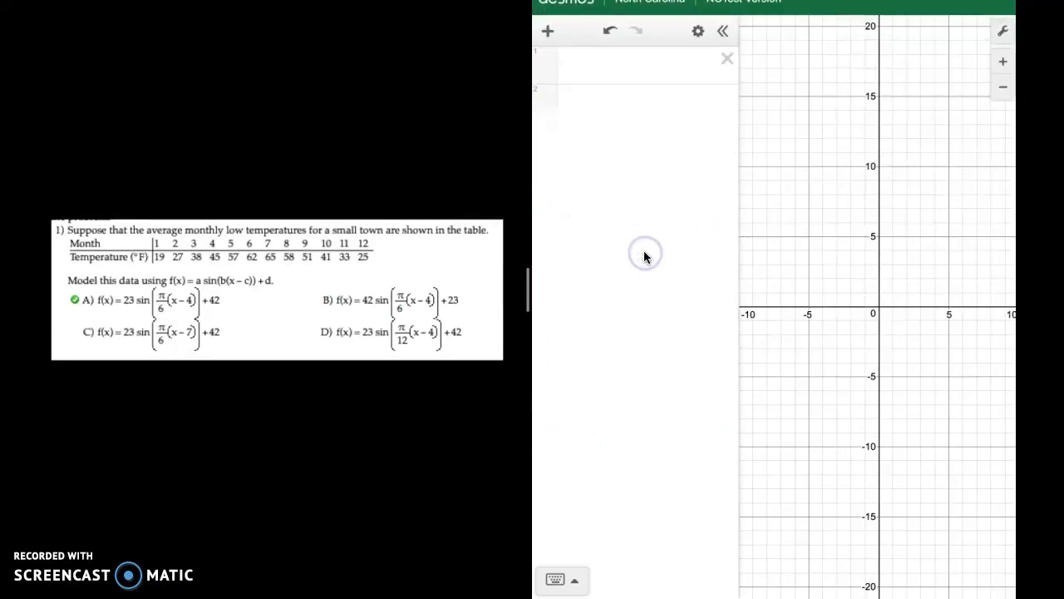
left_click_drag(526, 298, 456, 288)
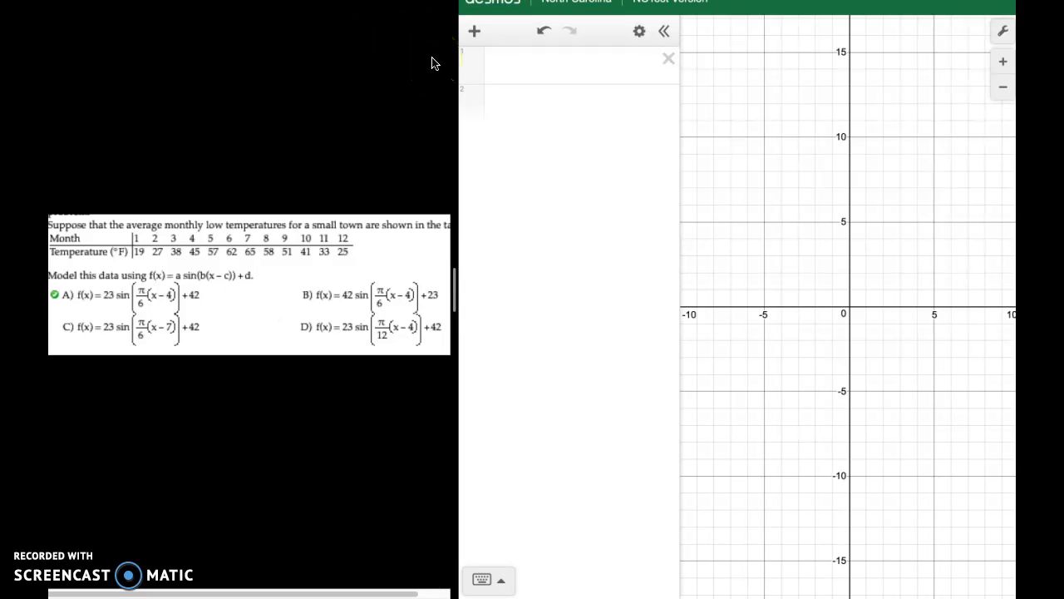
Add a table to the expression list and enter the months 1 to 12 as its x values.
left_click(522, 64)
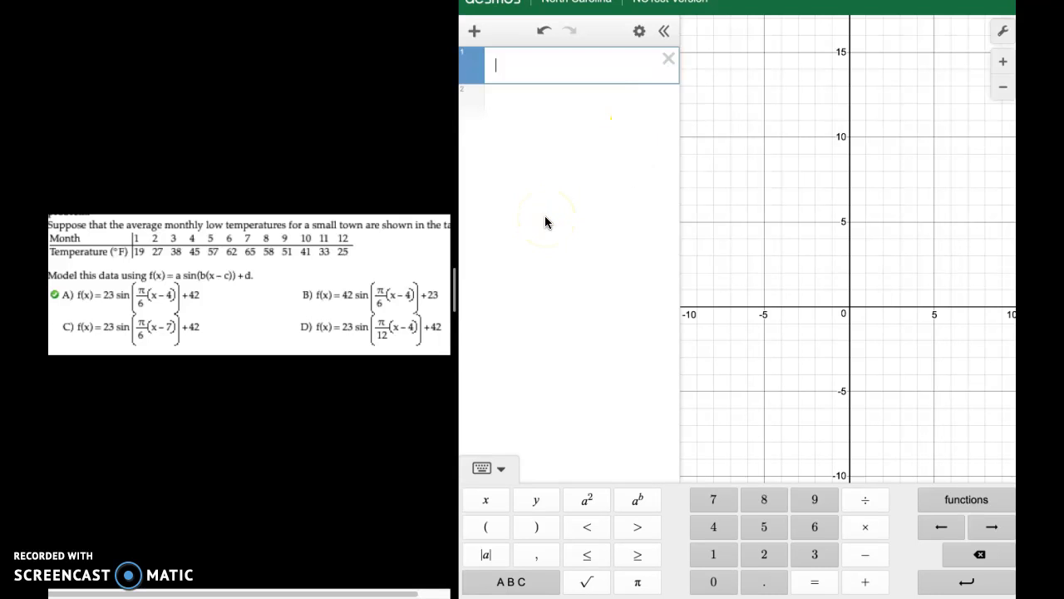
left_click(474, 31)
left_click(499, 100)
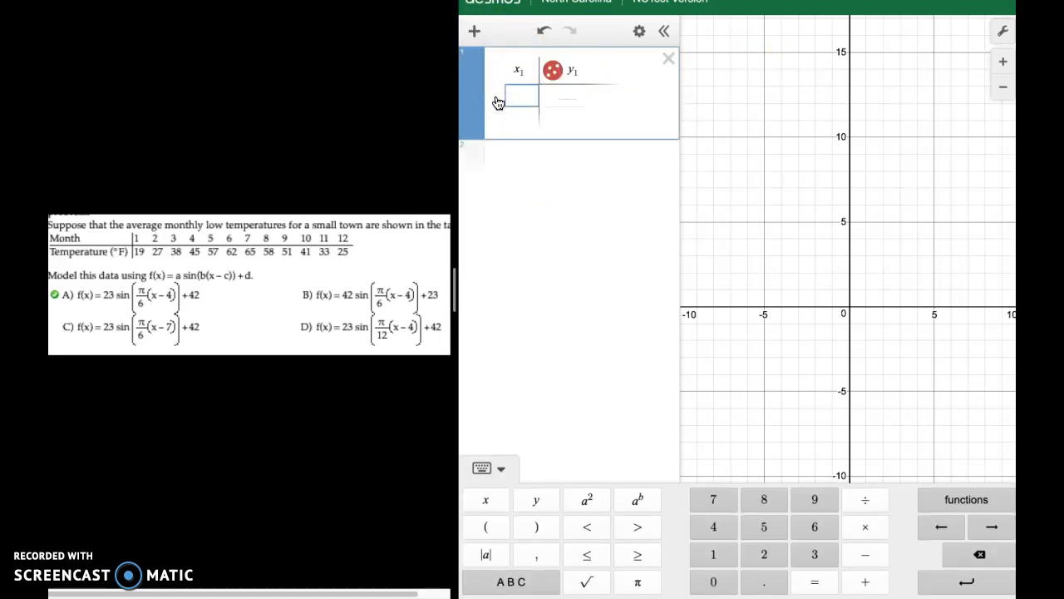
type("1")
key("Return")
type("2 3 4 5 6 7")
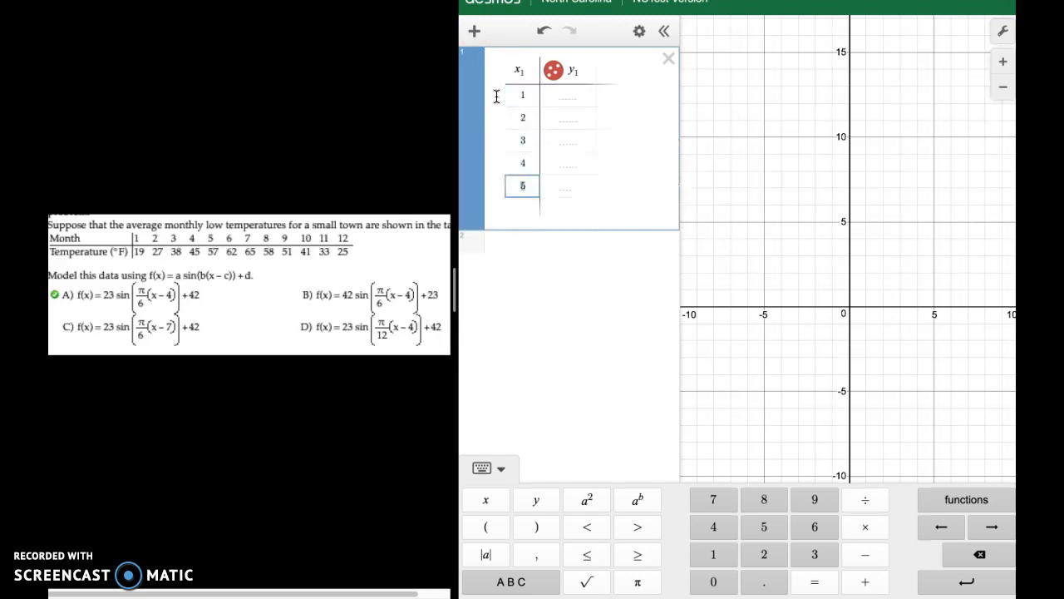
key("Return")
type("8")
key("Return")
type("9")
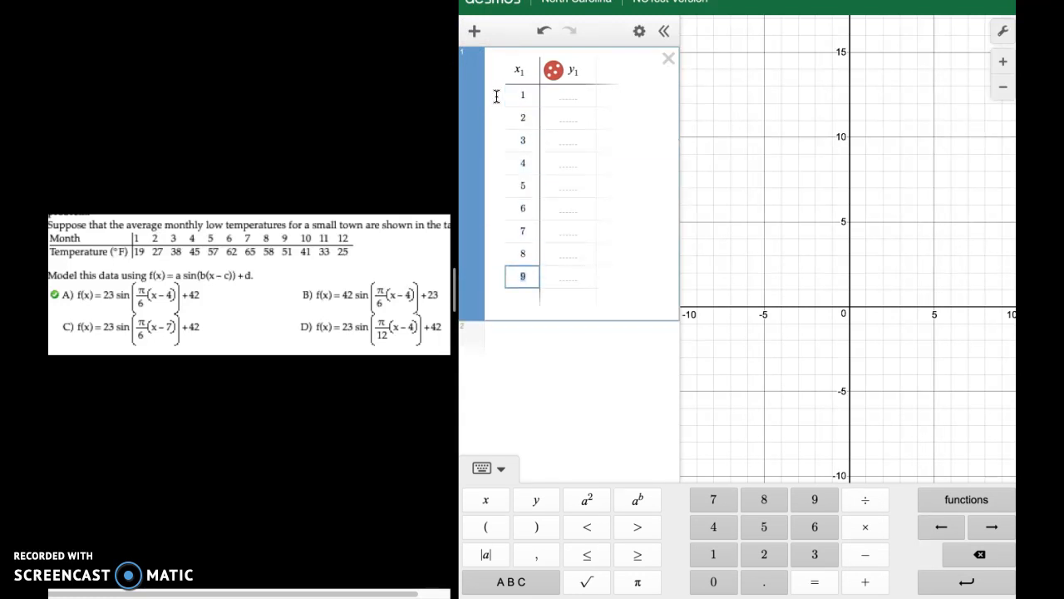
key("Return")
type("10")
key("Return")
type("11")
Enter the temperatures 19, 27, 38, 45, 57, 62, 65, 58, 51, 41, 33 and 25 as the table's y values.
key("Return")
type("12")
left_click(573, 75)
left_click(572, 95)
type("19")
key("Return")
type("27")
key("Return")
type("38")
key("Return")
type("45")
key("Return")
type("57")
key("Return")
type("62")
key("Return")
type("65")
key("Return")
type("58")
key("Return")
type("51")
key("Return")
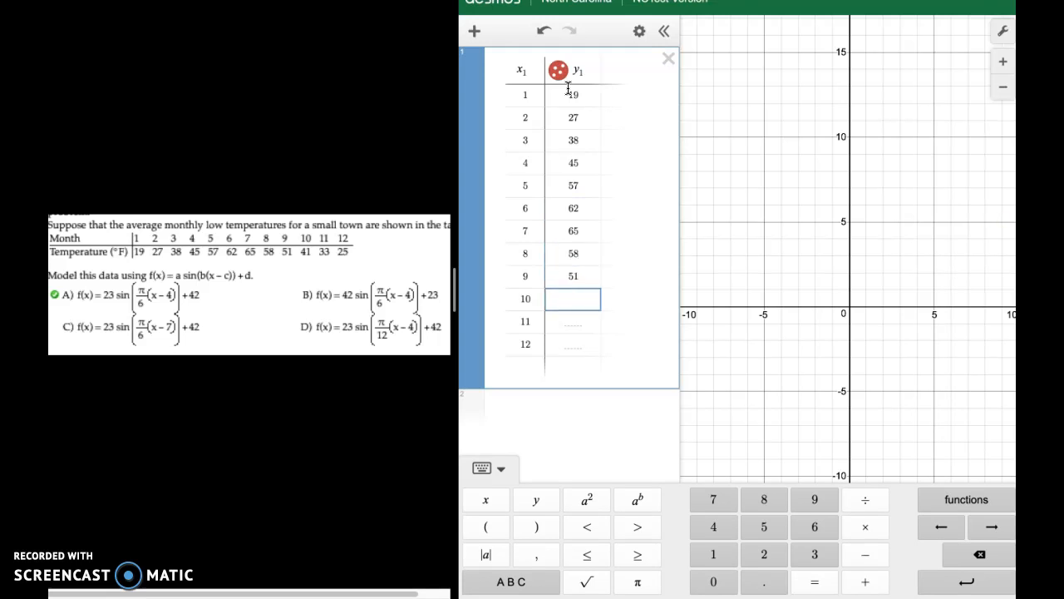
key("Return")
type("33")
key("Return")
type("25")
left_click(832, 150)
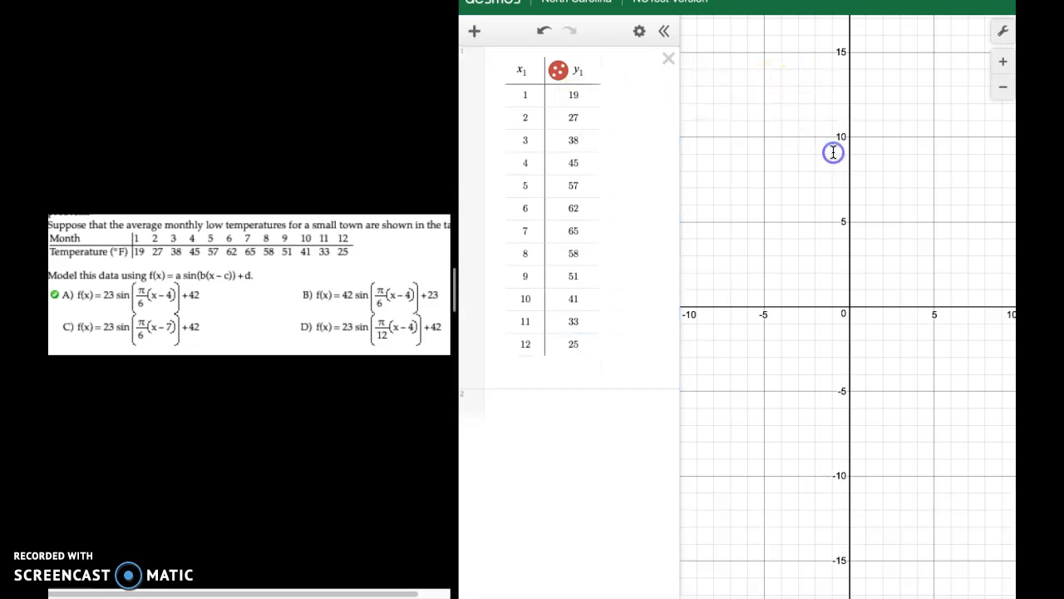
Check the angle mode in the graph settings, switching it to Degrees and back to Radians.
left_click(1003, 30)
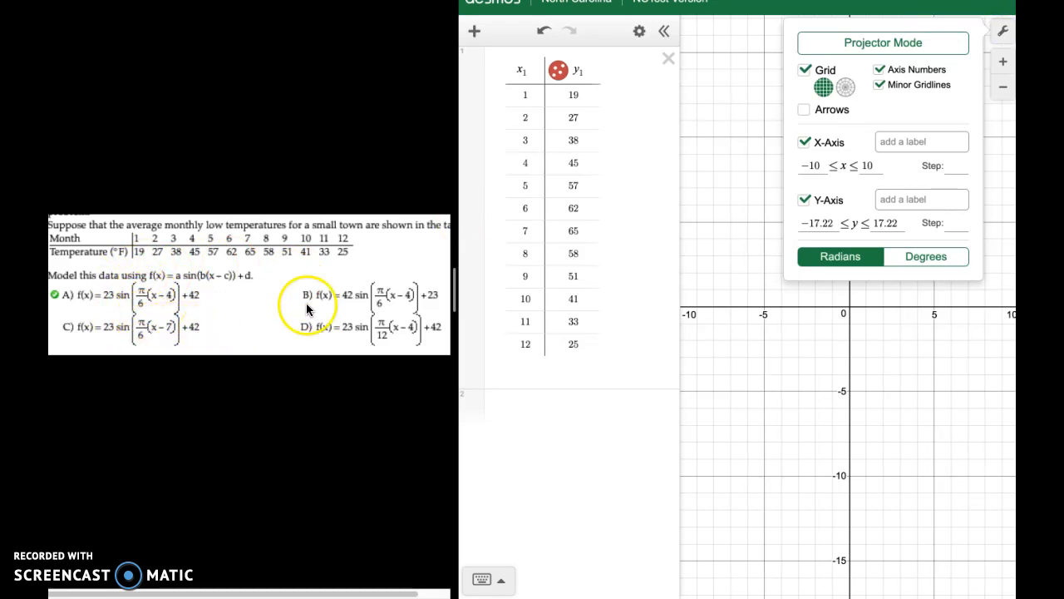
left_click(1004, 32)
left_click(1004, 32)
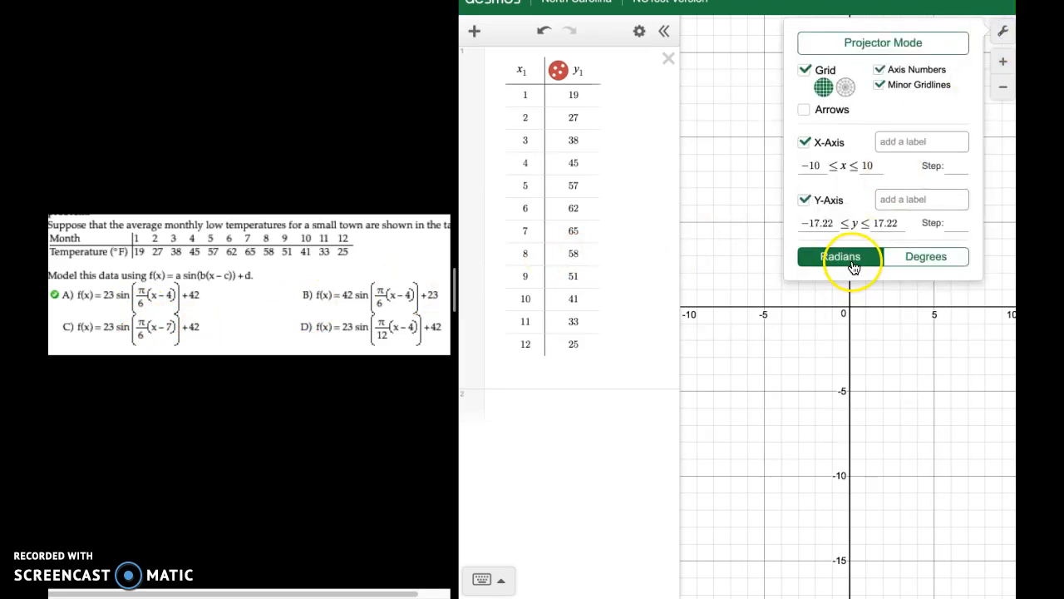
left_click(917, 259)
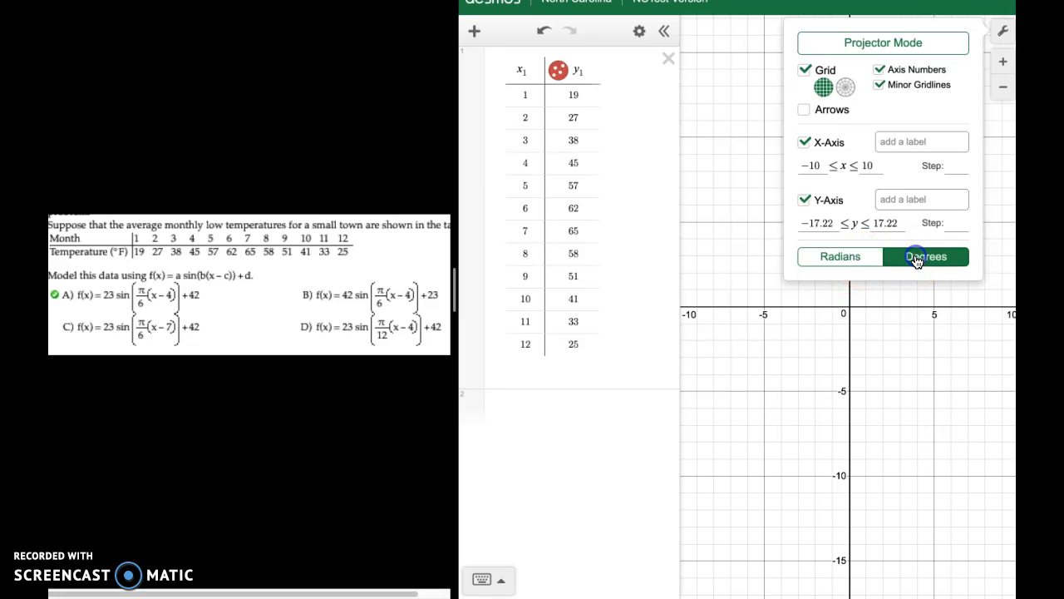
left_click(833, 261)
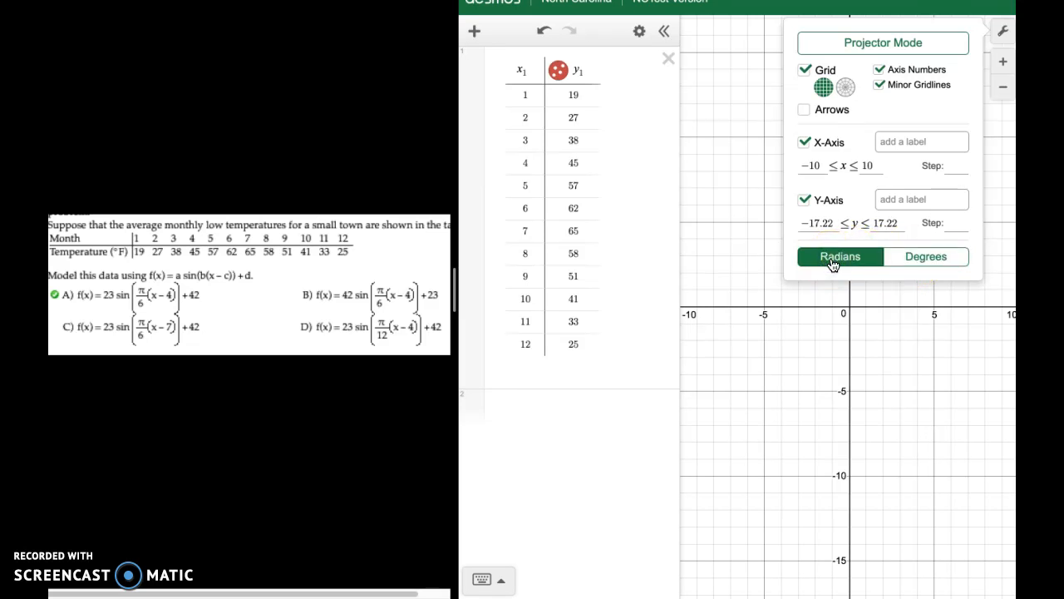
left_click(760, 226)
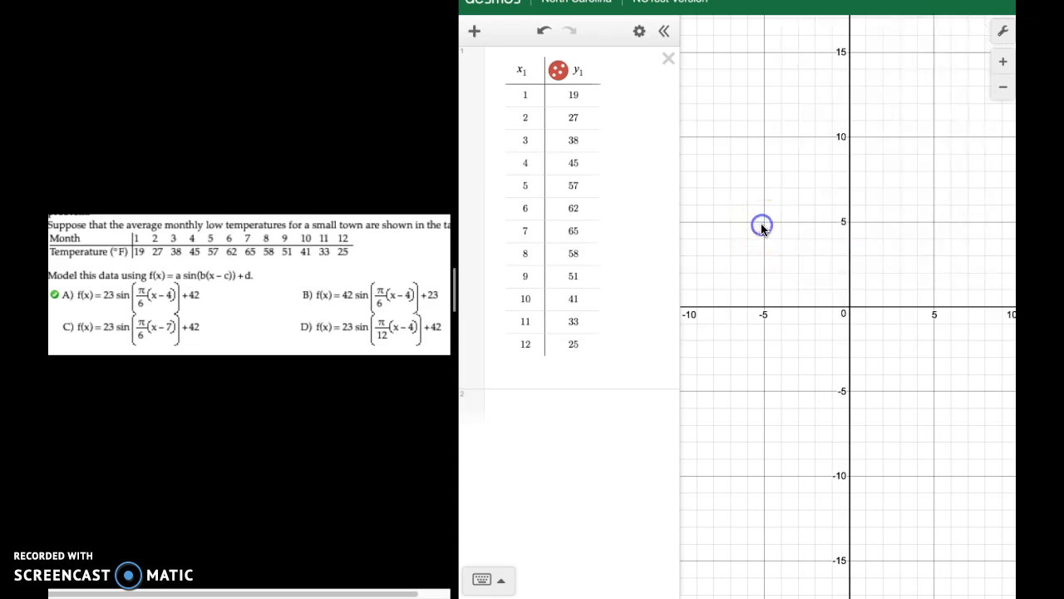
Graph answer choice A against the data points by entering y = 23 sin(π/6(x − 4)) + 42 below the table.
left_click(1008, 94)
left_click_drag(926, 147, 858, 418)
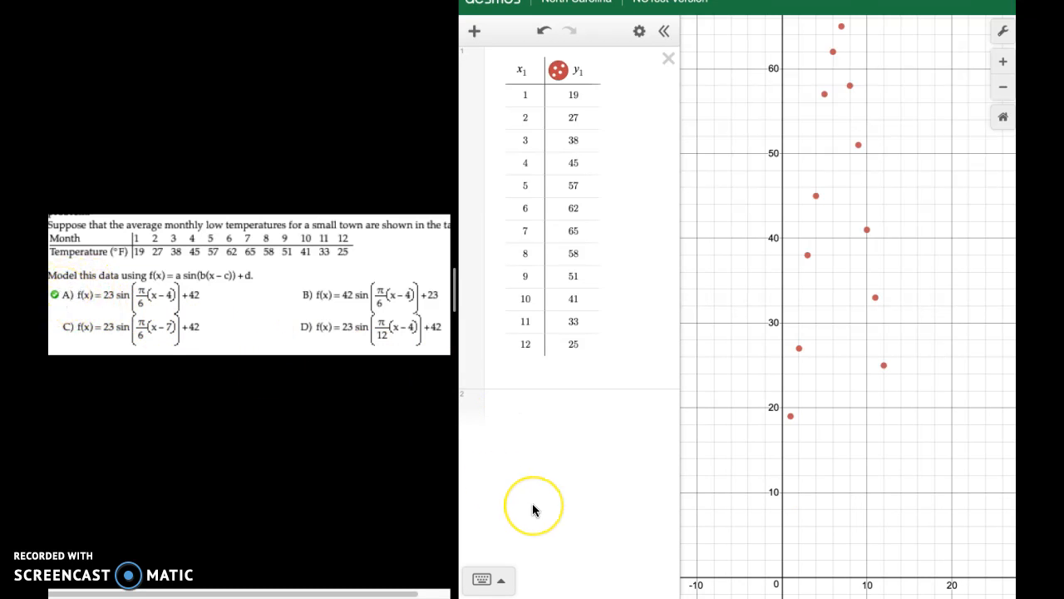
left_click(560, 408)
type("y = ")
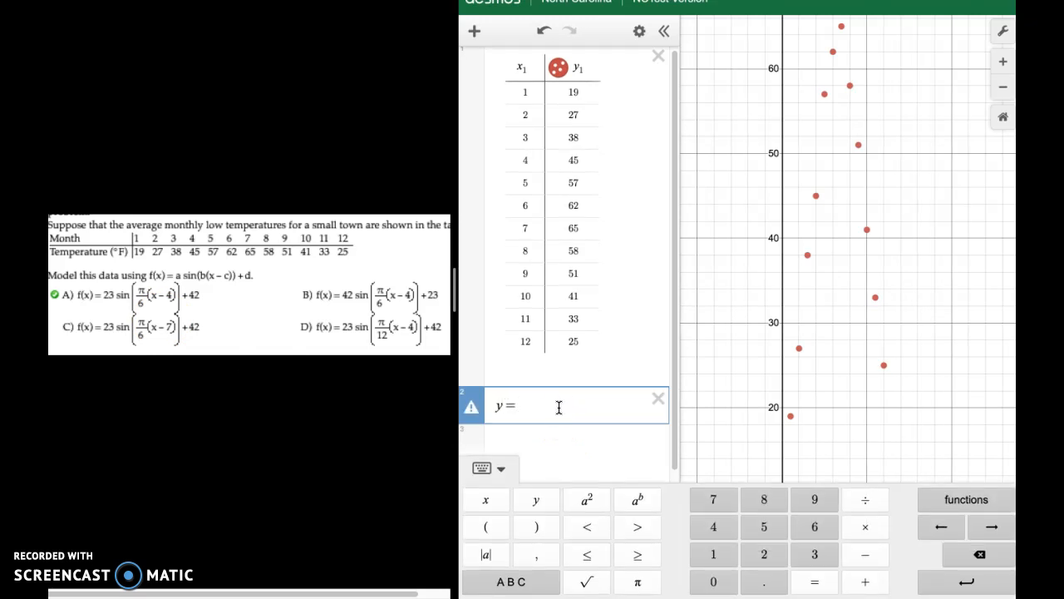
type("23 sin(")
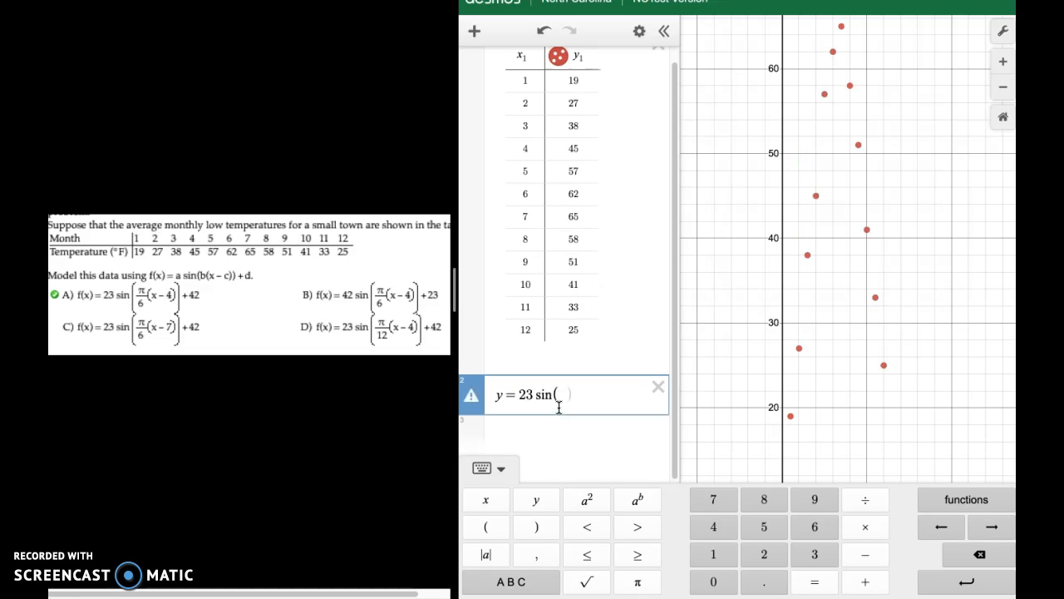
left_click(637, 581)
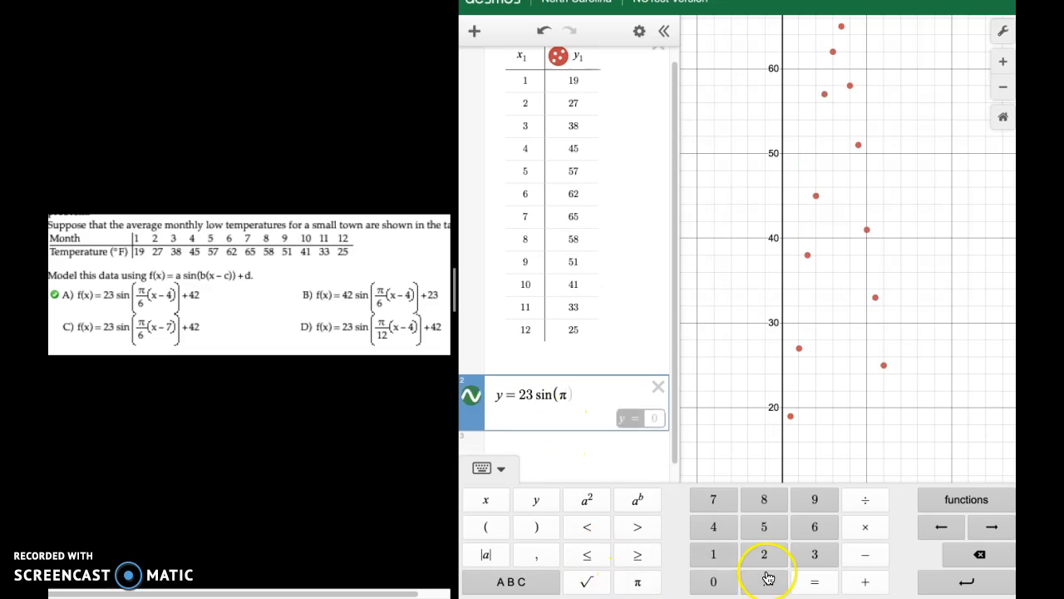
left_click(873, 509)
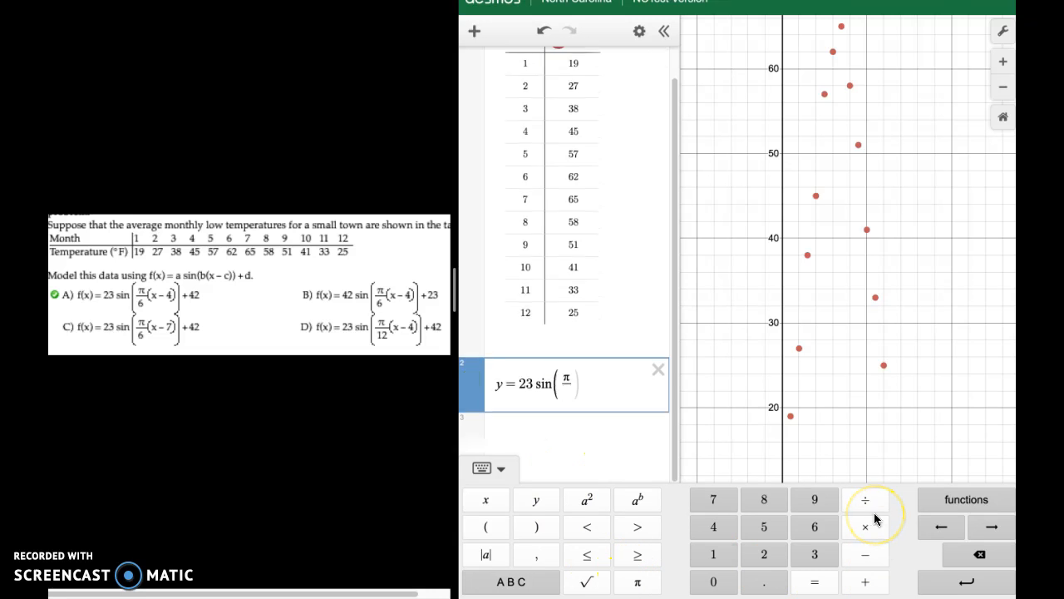
type("6")
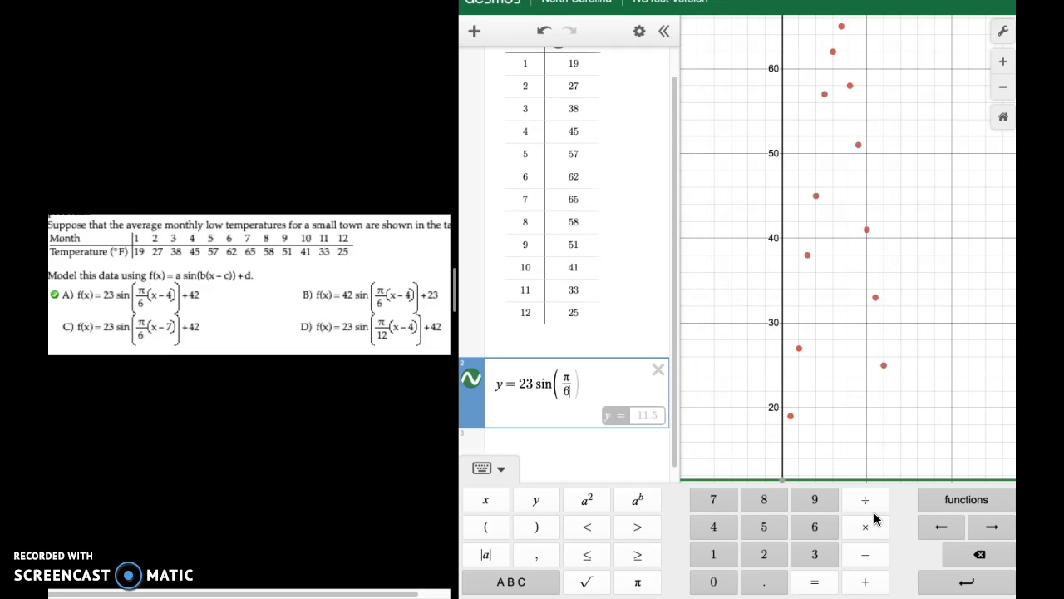
key("Right")
type("(")
type("x-4")
key("Right")
type("+42")
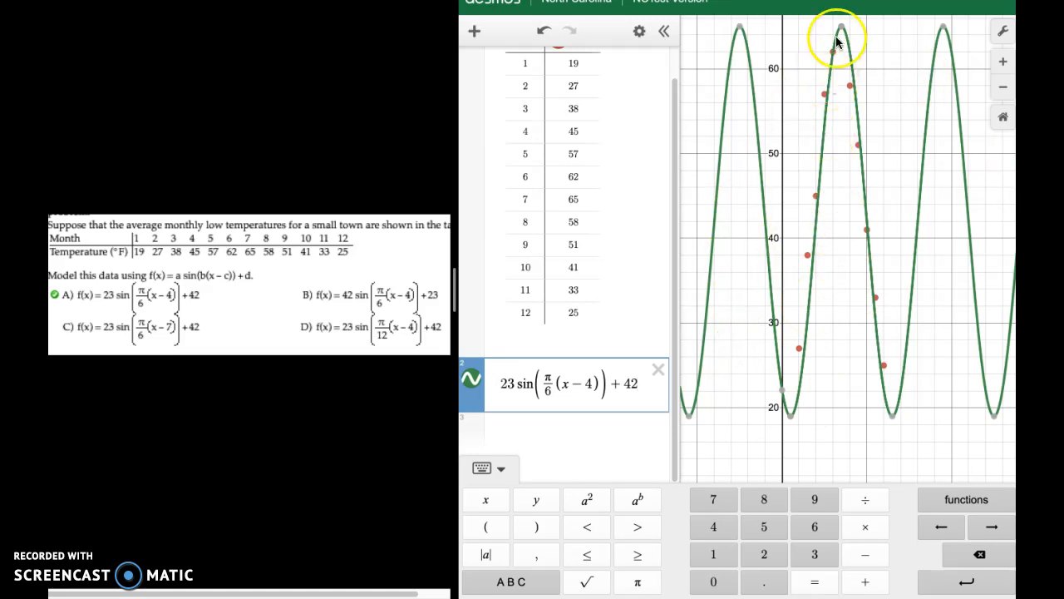
Change the sine function to answer choice B, y = 42 sin(π/6(x − 4)) + 23, to compare it with the points.
left_click(582, 430)
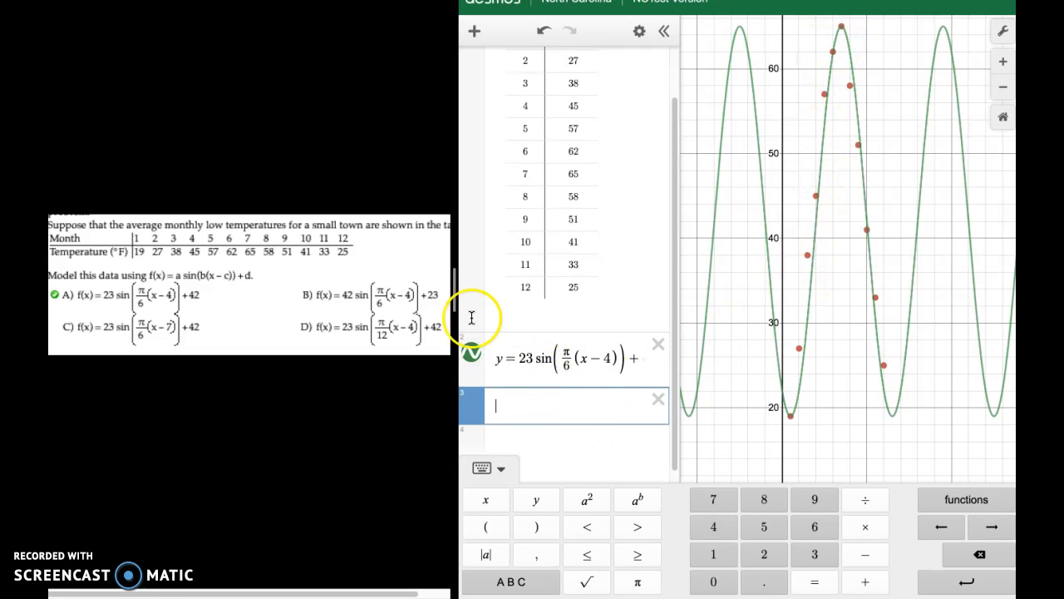
left_click(529, 357)
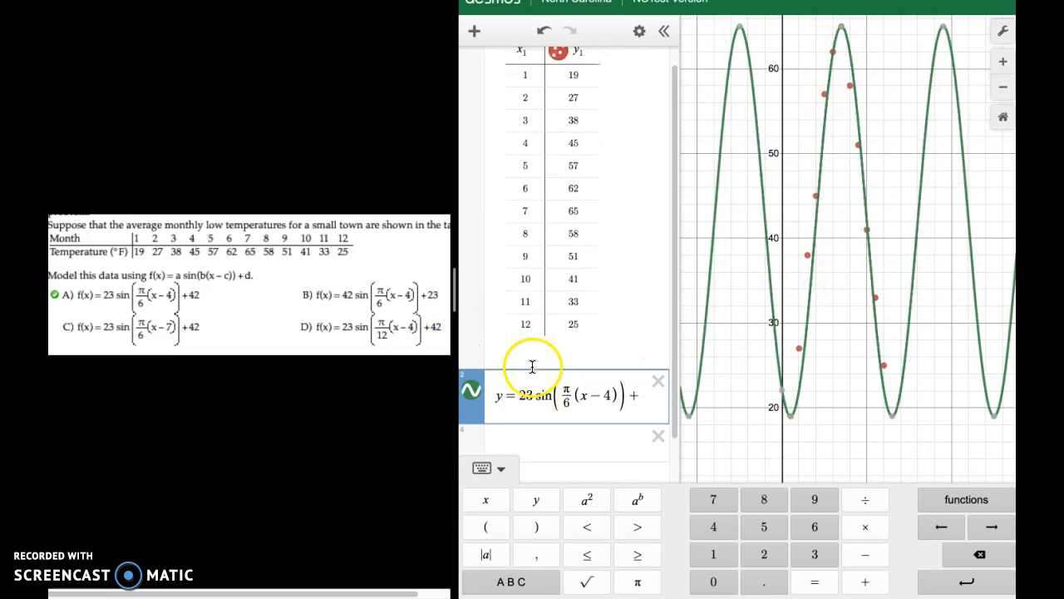
left_click(533, 396)
key("BackSpace")
key("BackSpace")
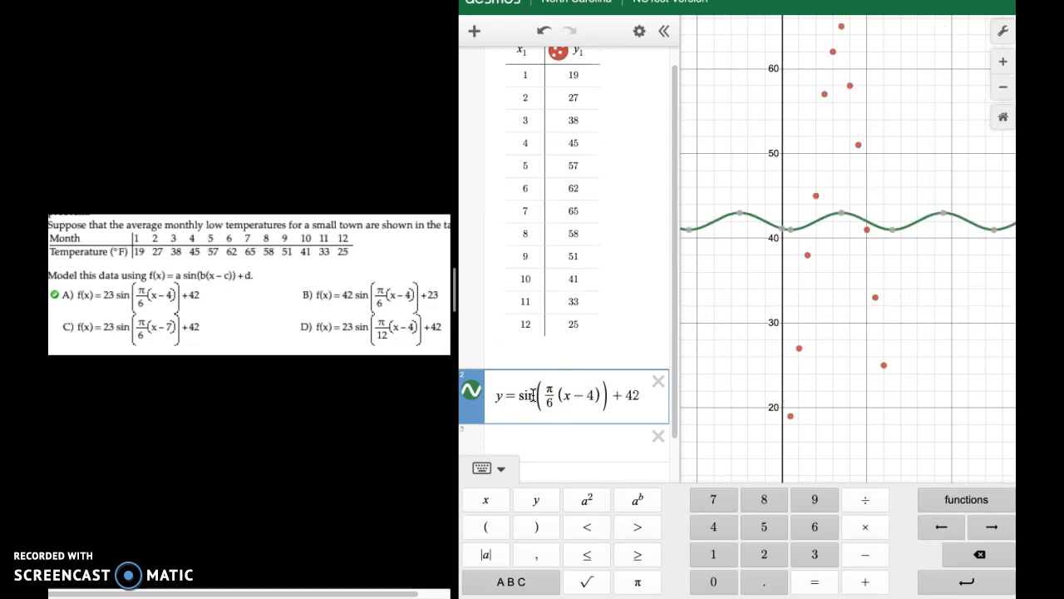
type("42")
left_click(636, 396)
key("BackSpace")
key("BackSpace")
type("23")
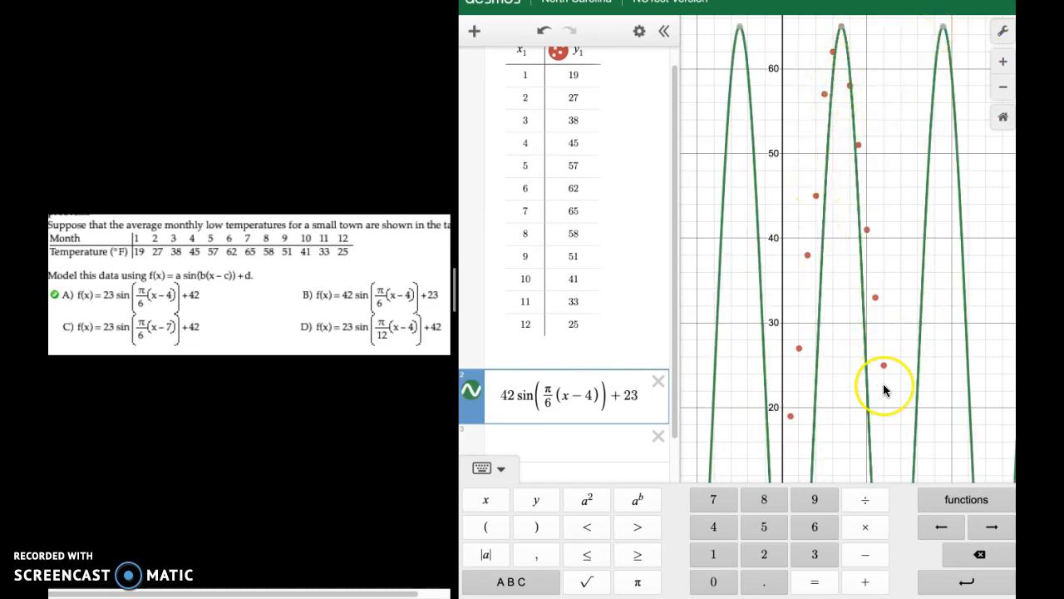
left_click(1003, 87)
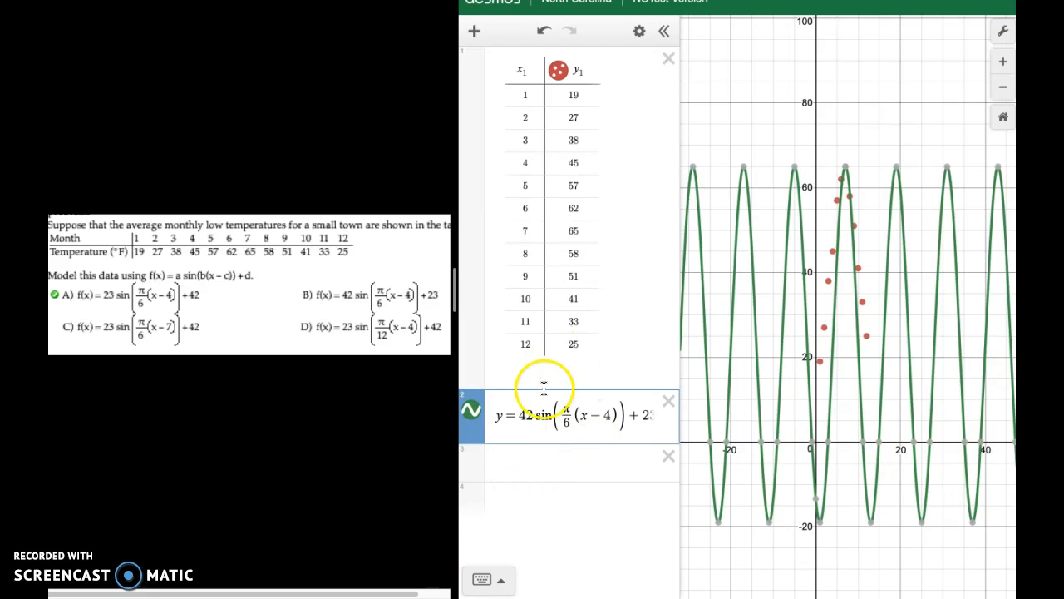
Change the sine function to answer choice C, y = 23 sin(π/6(x − 7)) + 42.
left_click(532, 416)
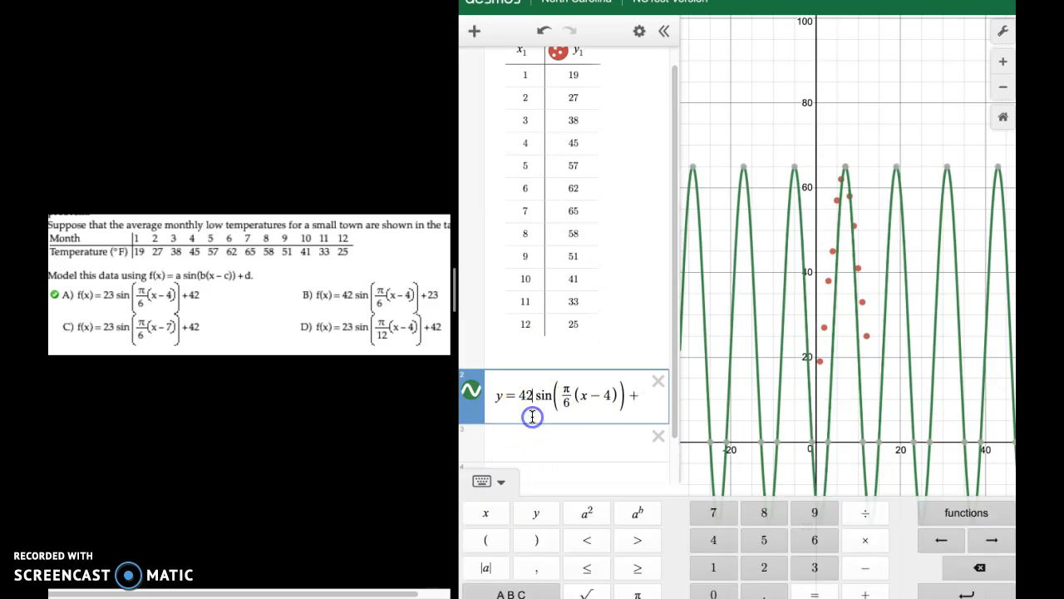
key("BackSpace")
key("BackSpace")
type("23")
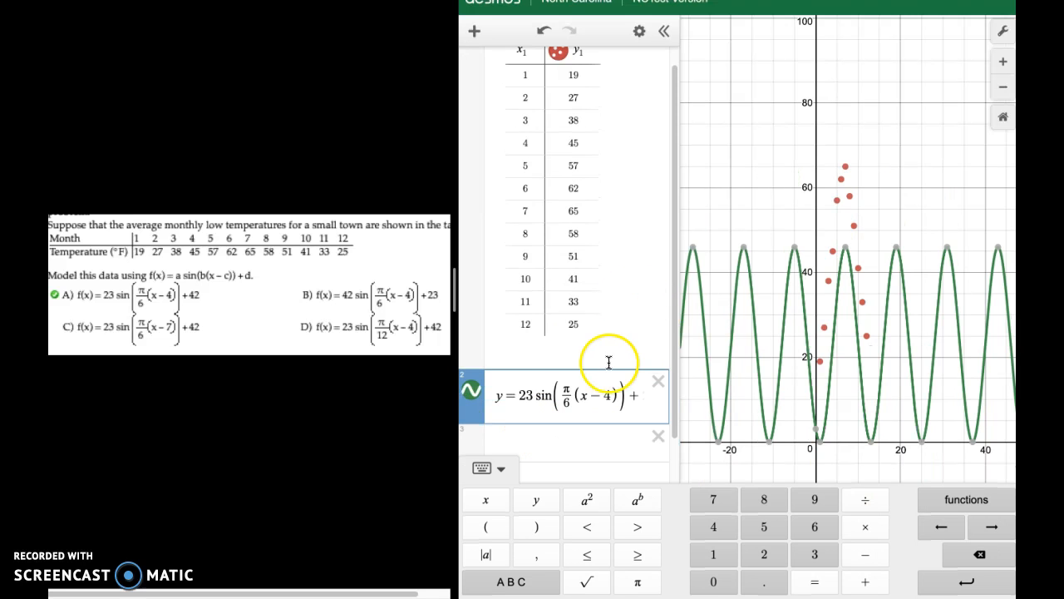
left_click(612, 394)
key("BackSpace")
type("7")
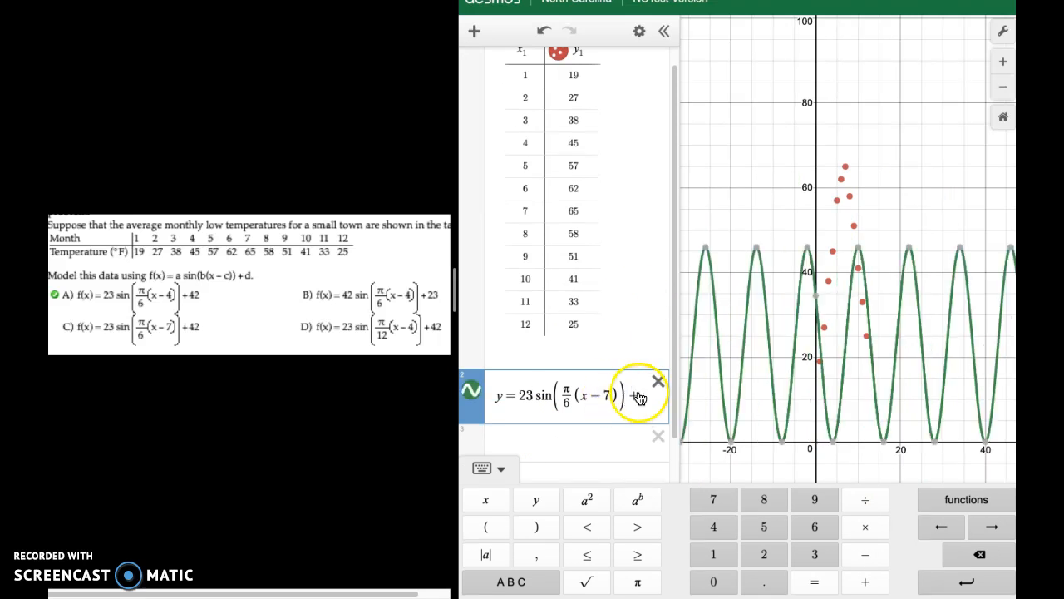
left_click(621, 399)
left_click(625, 397)
left_click(654, 396)
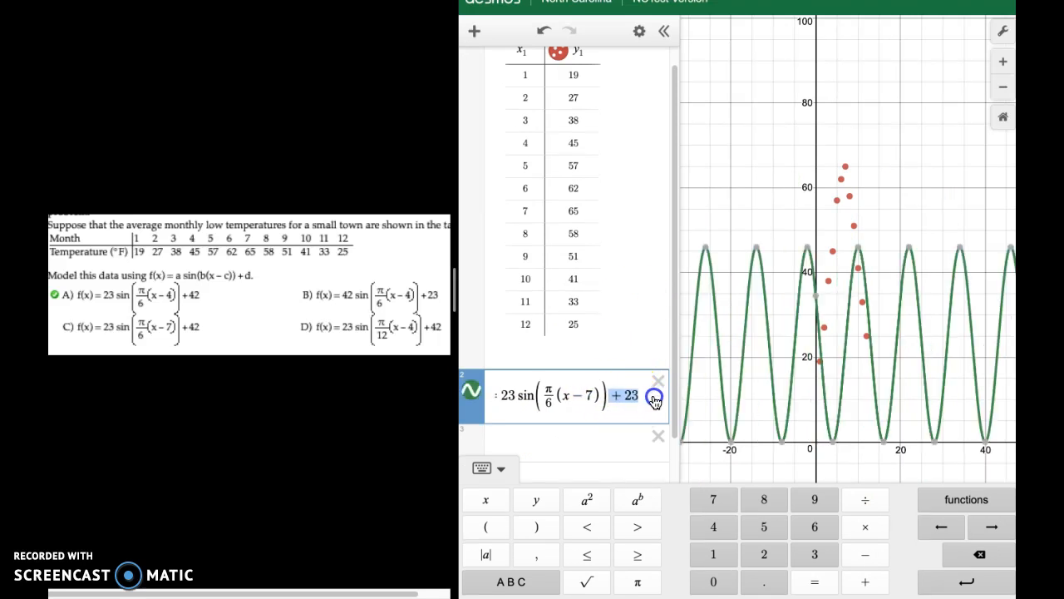
key("BackSpace")
key("BackSpace")
type("42")
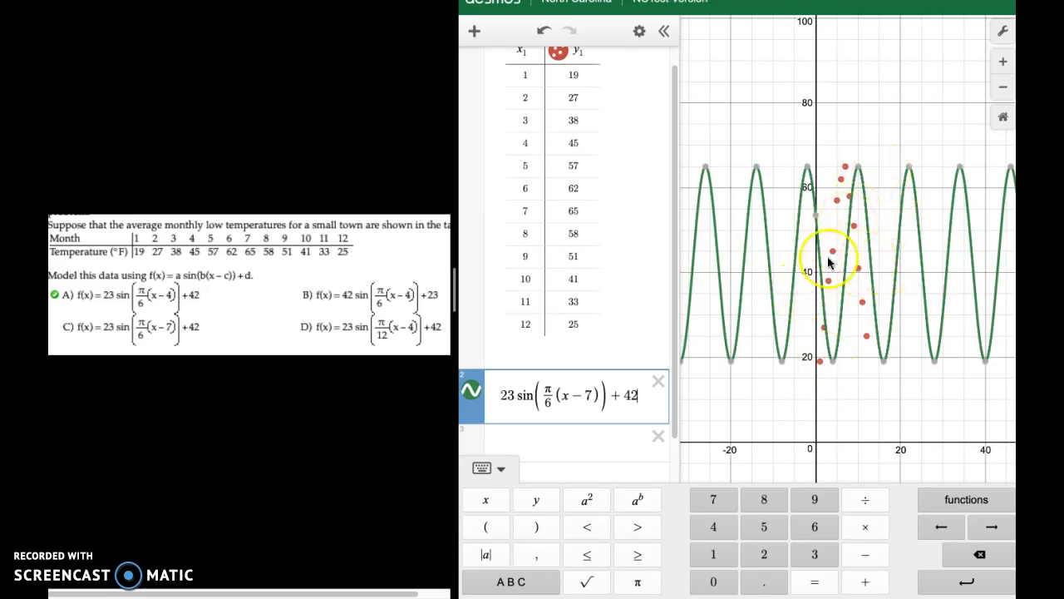
Set the value subtracted from x inside the sine function to 4.
left_click(587, 394)
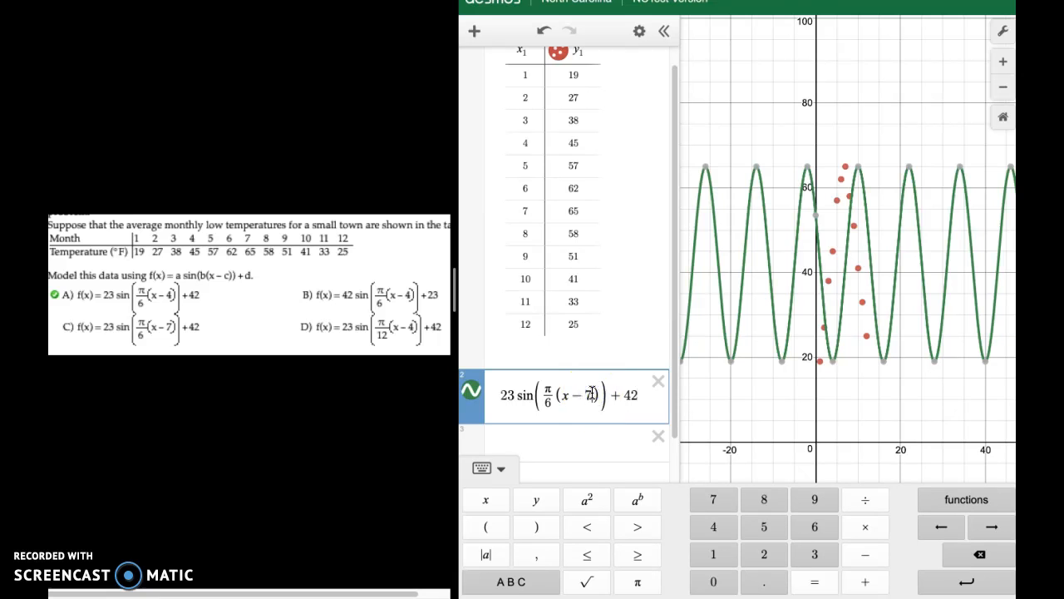
key("BackSpace")
type("4")
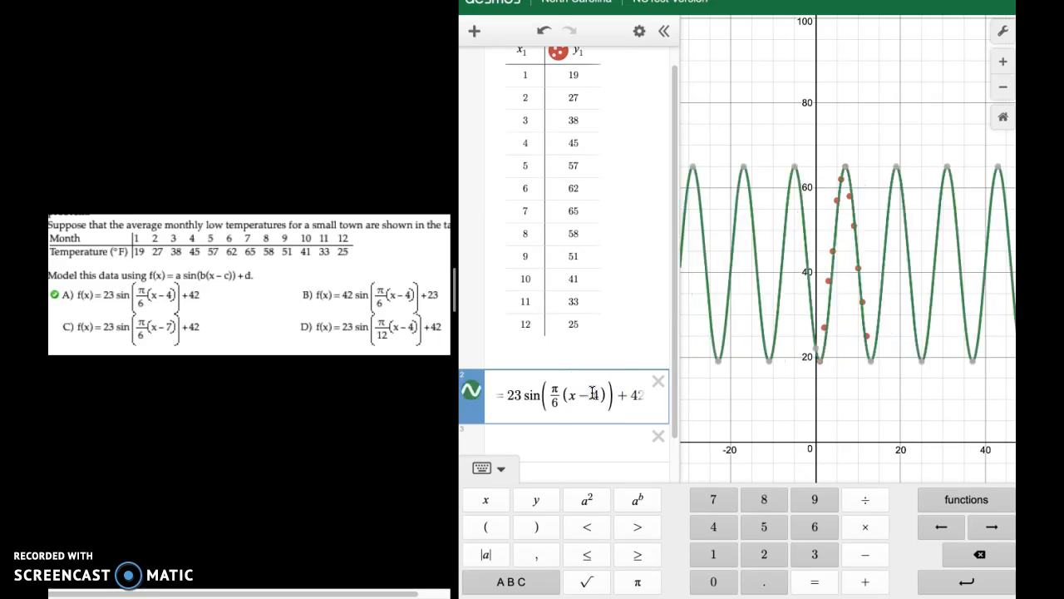